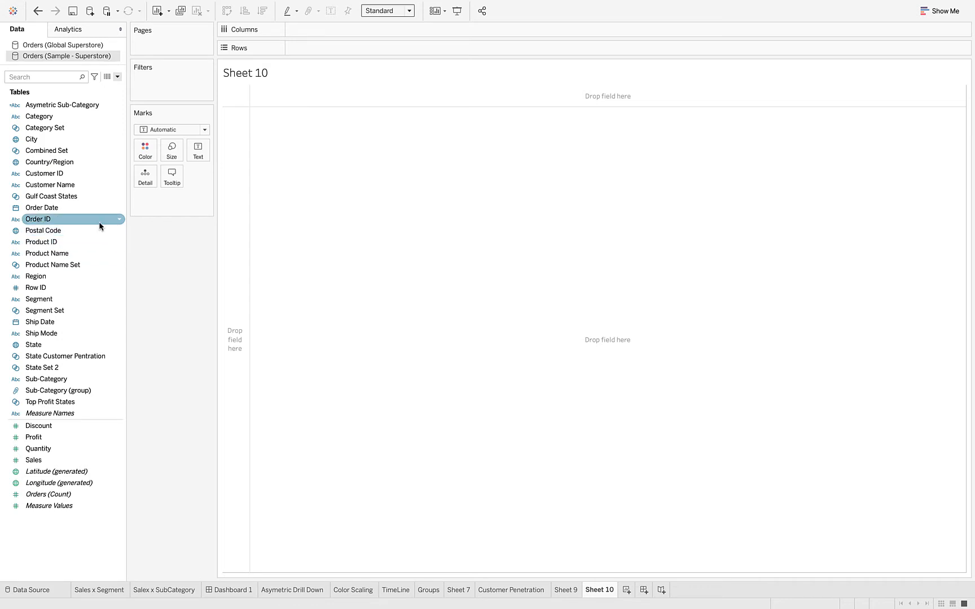
List State in the rows and filter the sheet to the Gulf Coast States members of the Gulf Coast States set
{"action": "left_click_drag", "start_coordinate": [59, 196], "coordinate": [317, 49]}
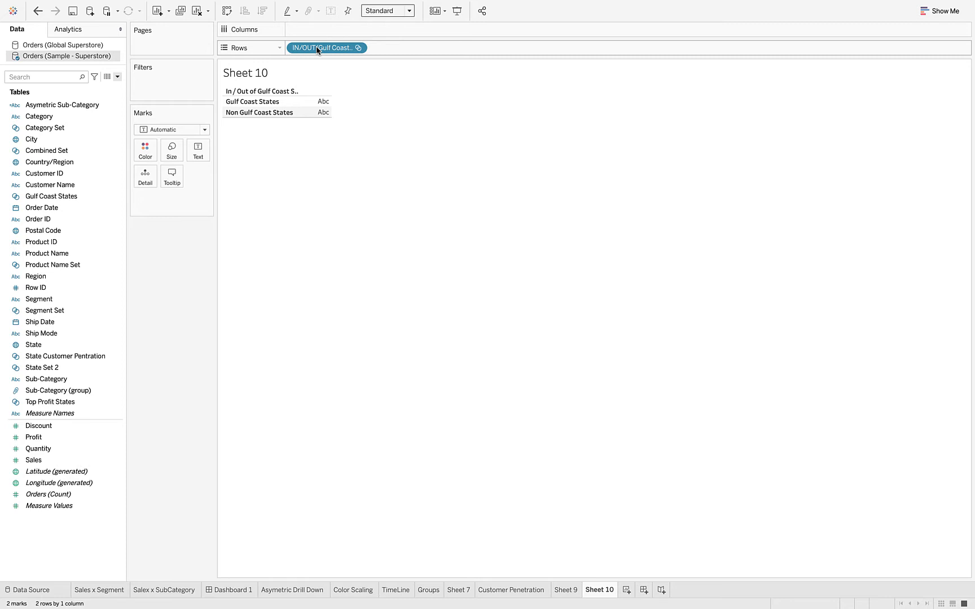
{"action": "left_click_drag", "start_coordinate": [317, 49], "coordinate": [149, 169]}
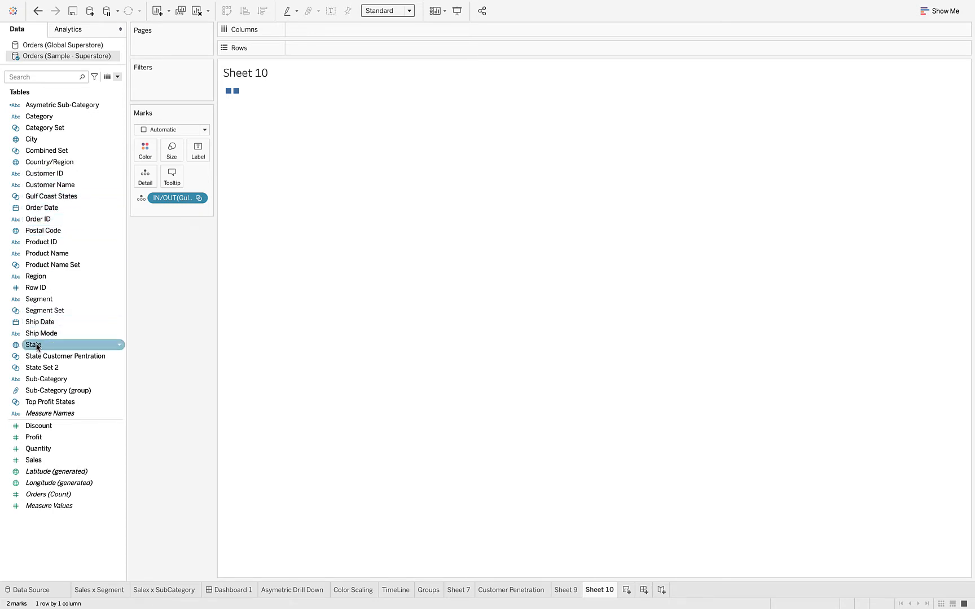
{"action": "left_click_drag", "start_coordinate": [37, 347], "coordinate": [313, 52]}
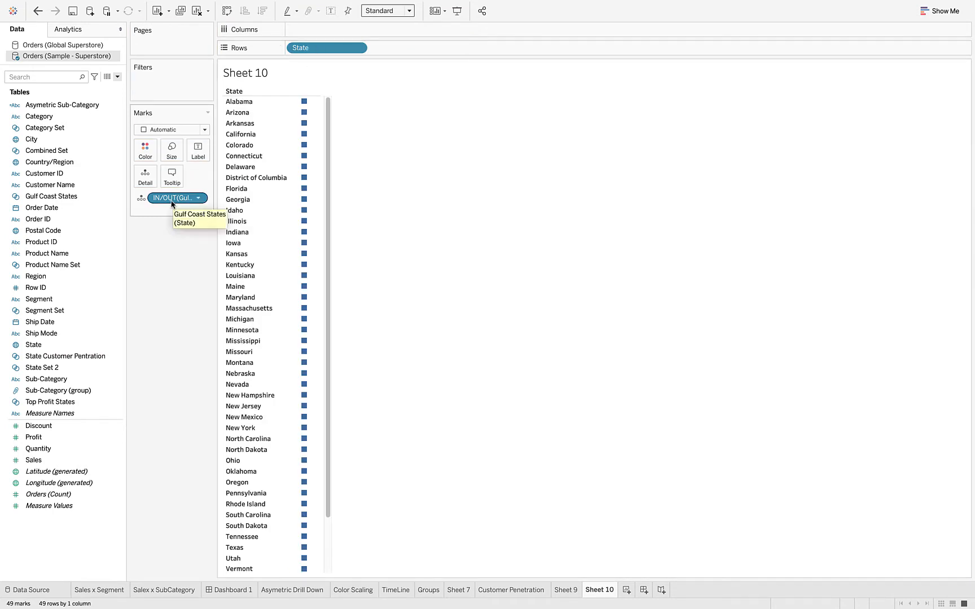
{"action": "left_click_drag", "start_coordinate": [172, 200], "coordinate": [169, 89]}
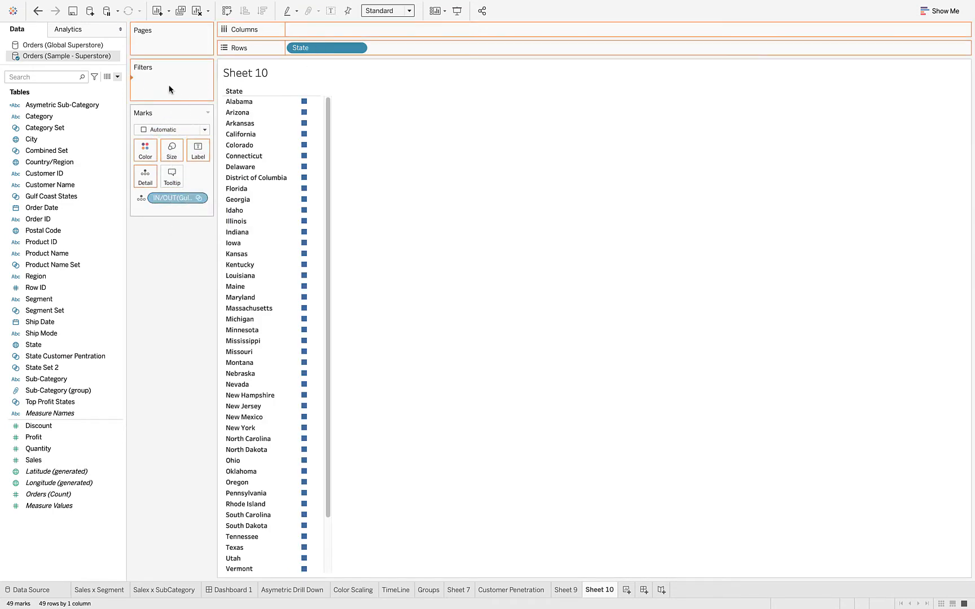
{"action": "left_click", "coordinate": [389, 210]}
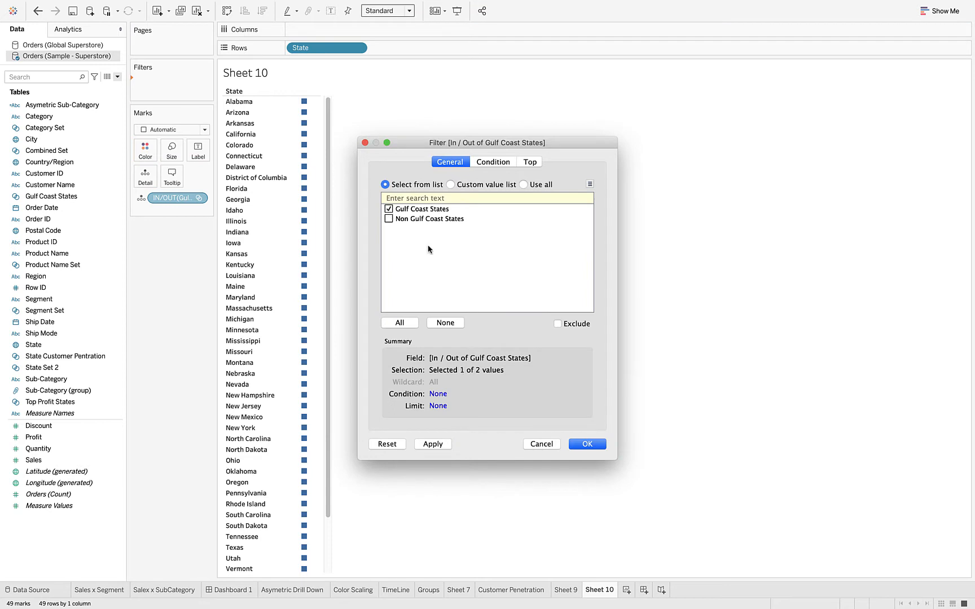
{"action": "left_click", "coordinate": [587, 444]}
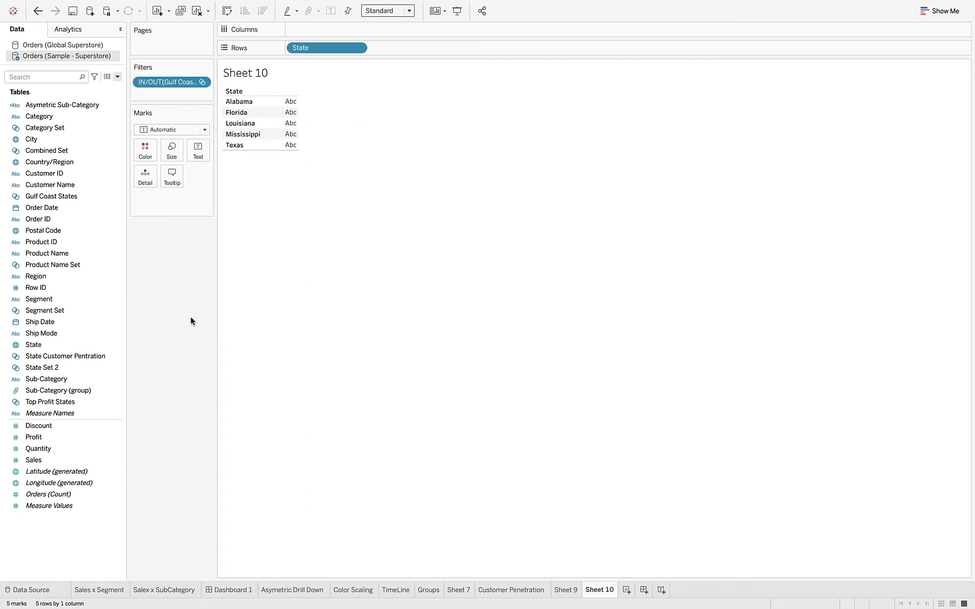
Show Sales as text for each state and sort the states by sales in descending order
{"action": "left_click", "coordinate": [43, 344]}
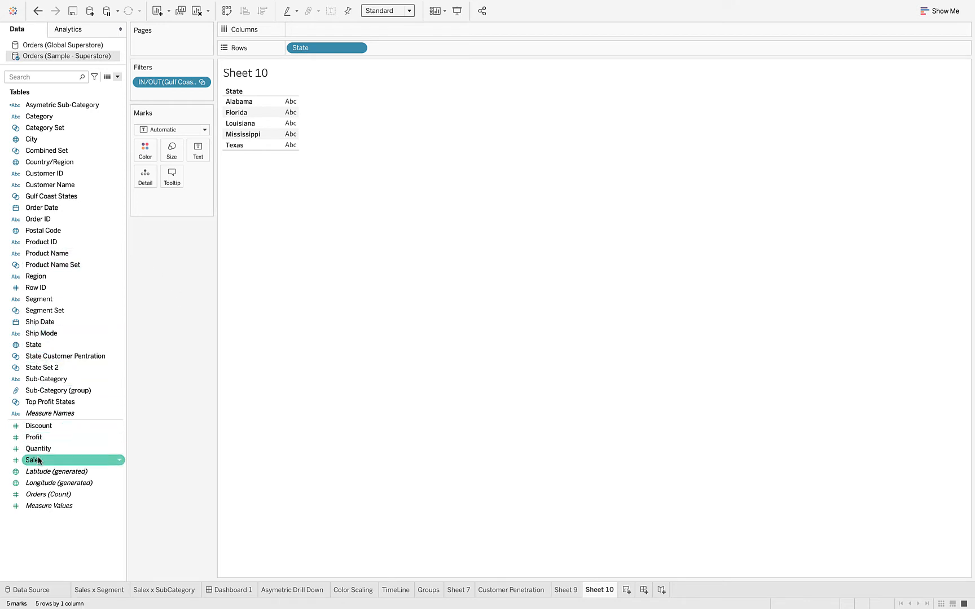
{"action": "left_click_drag", "start_coordinate": [38, 461], "coordinate": [200, 150]}
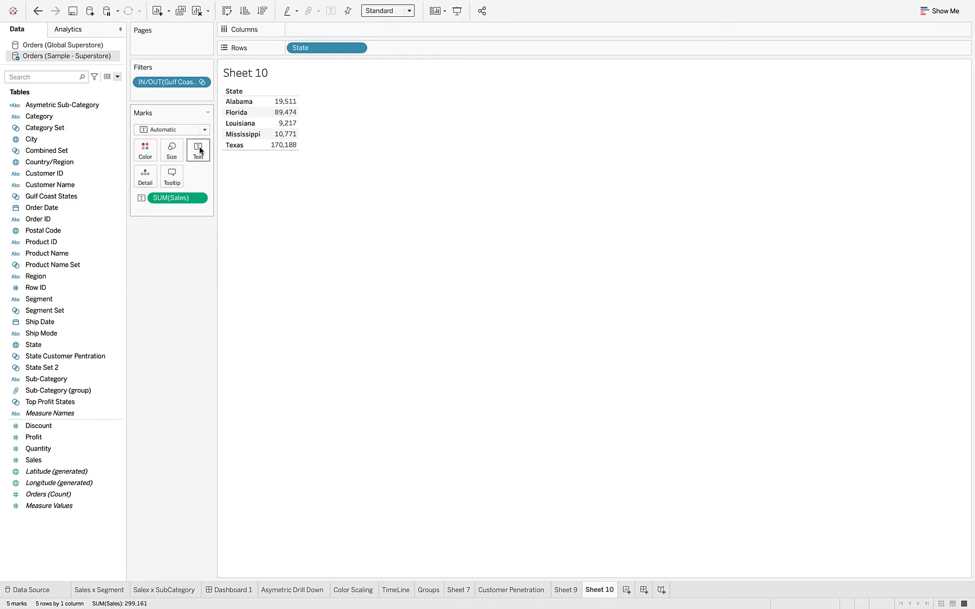
{"action": "left_click", "coordinate": [263, 11]}
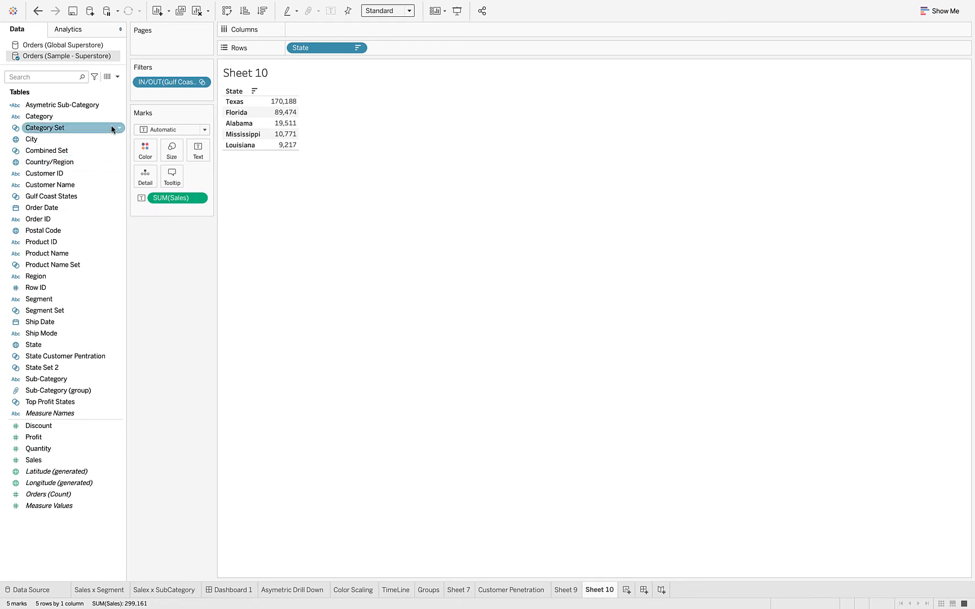
Create a calculated field named Storm Loss in the Sample - Superstore data source
{"action": "left_click", "coordinate": [118, 78]}
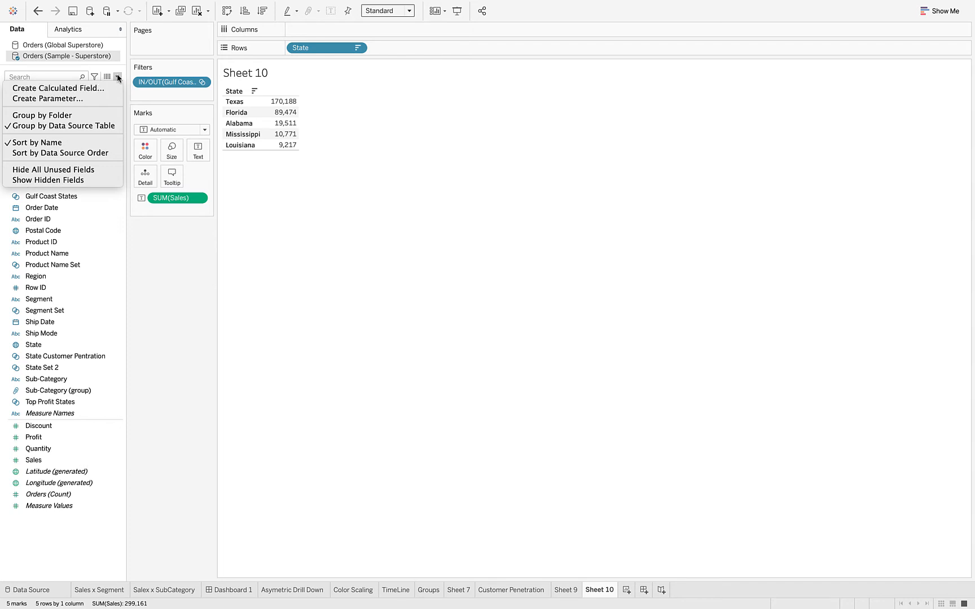
{"action": "left_click", "coordinate": [59, 90]}
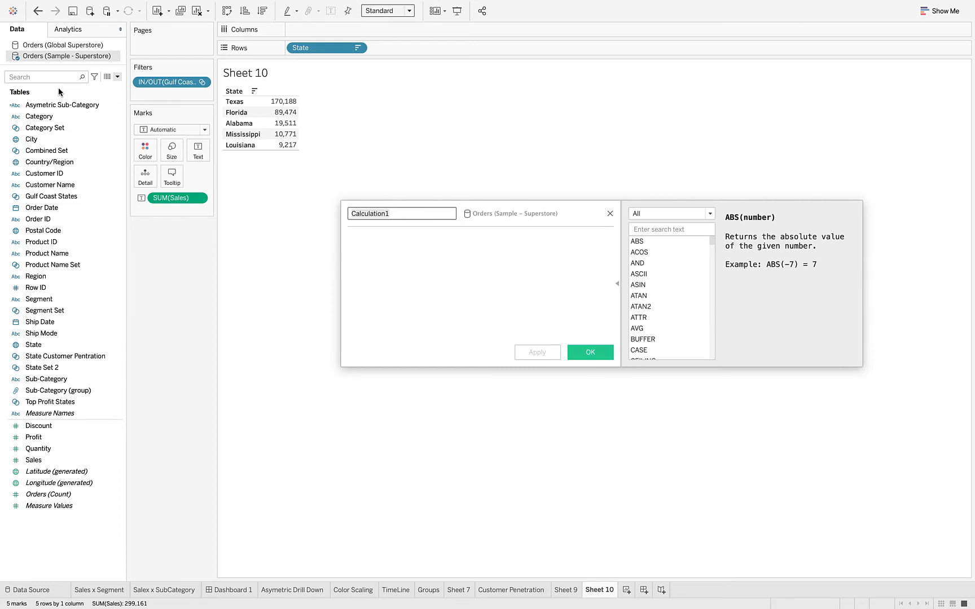
{"action": "type", "text": "Sa"}
{"action": "key", "text": "BackSpace"}
{"action": "key", "text": "BackSpace"}
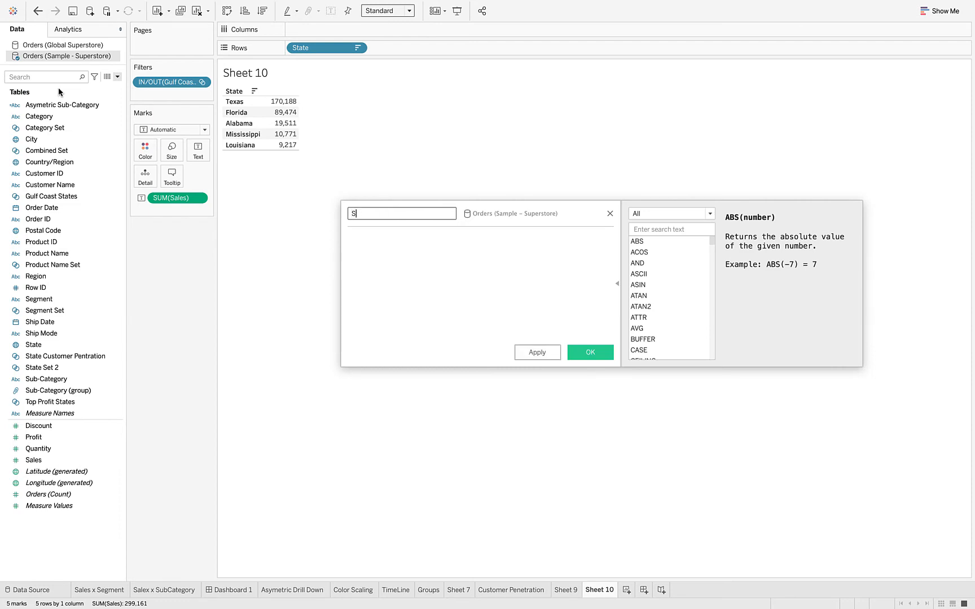
{"action": "type", "text": "Storm Loss"}
{"action": "key", "text": "BackSpace"}
{"action": "key", "text": "BackSpace"}
{"action": "key", "text": "BackSpace"}
{"action": "key", "text": "BackSpace"}
{"action": "type", "text": "oss"}
Begin the Storm Loss formula with the condition IF [Gulf Coast States] THEN
{"action": "left_click", "coordinate": [164, 196]}
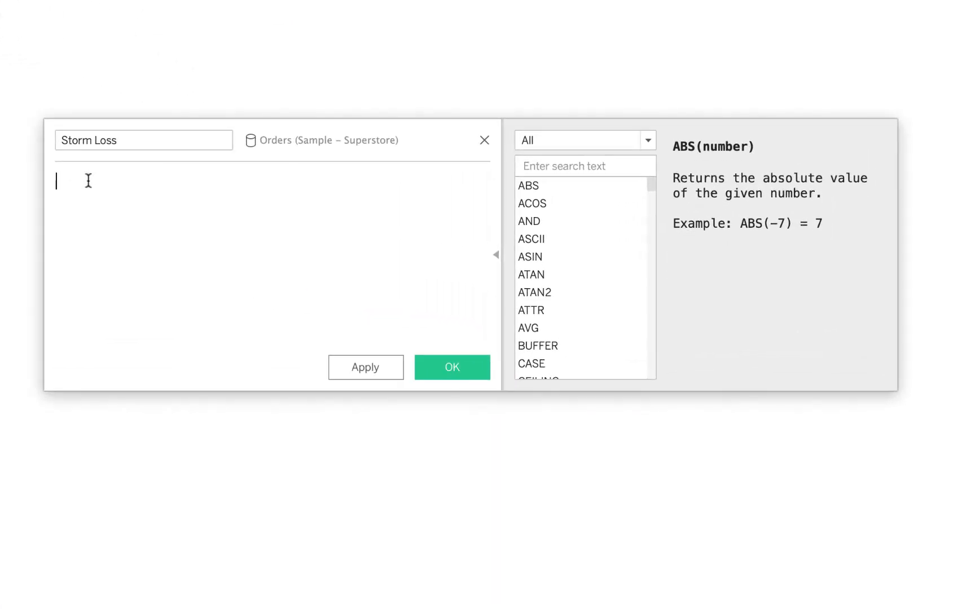
{"action": "type", "text": "IF"}
{"action": "key", "text": "Return"}
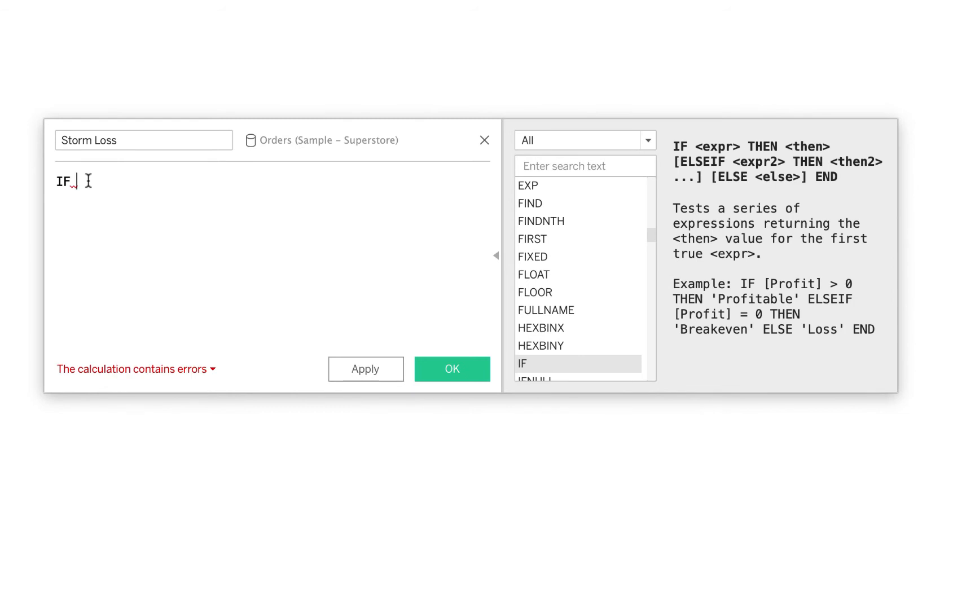
{"action": "type", "text": "Gul"}
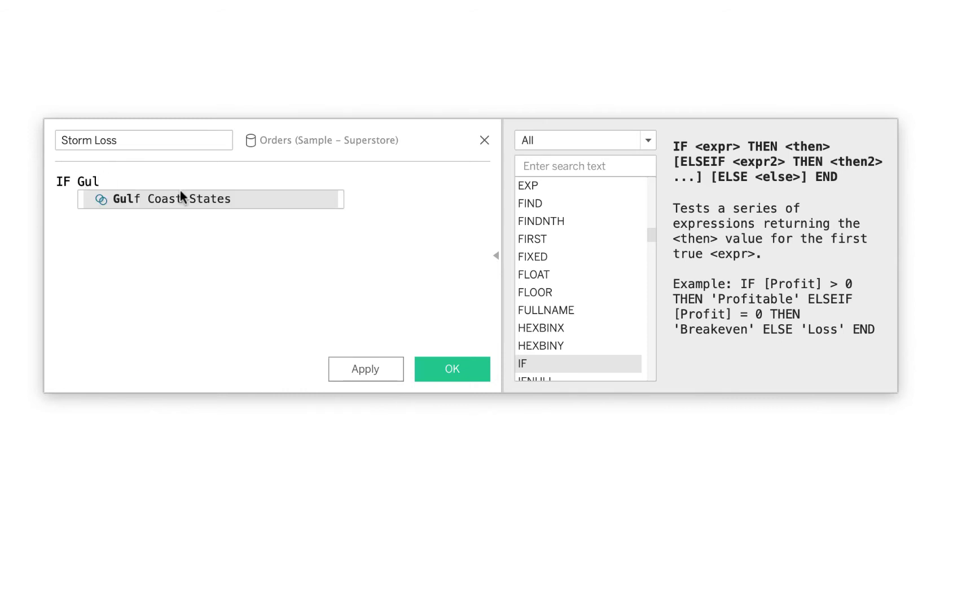
{"action": "left_click", "coordinate": [179, 199]}
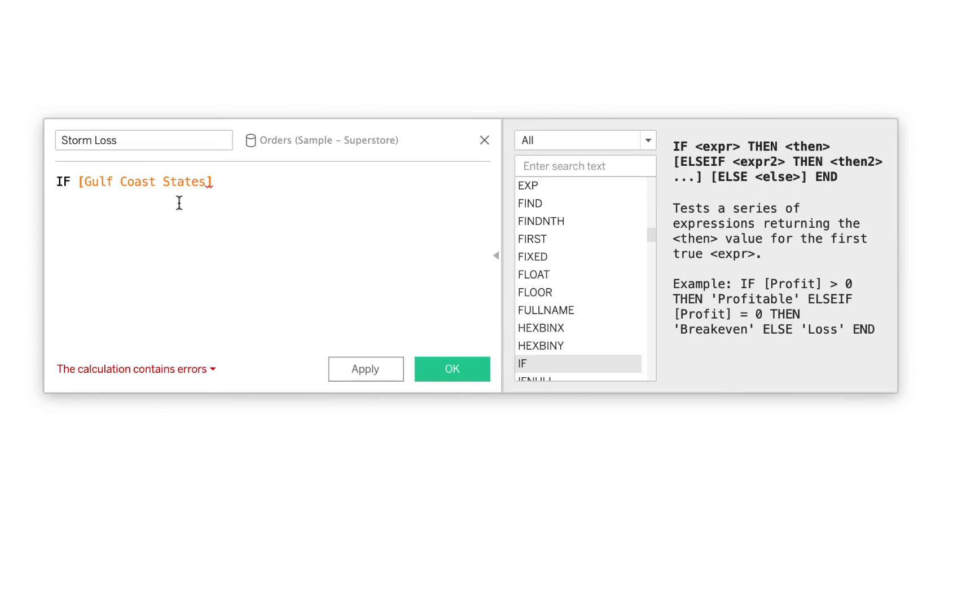
{"action": "type", "text": "Then"}
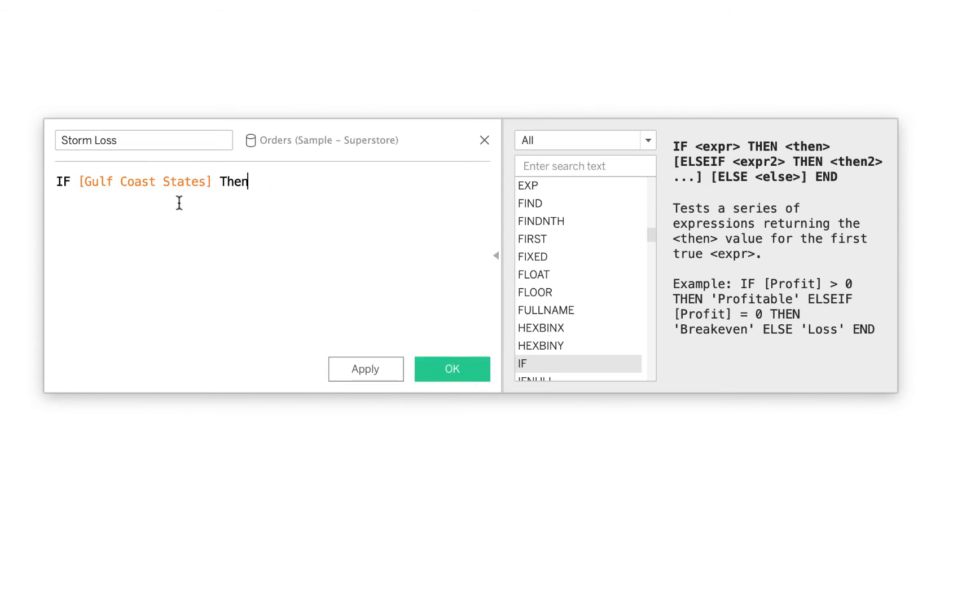
{"action": "key", "text": "Return"}
{"action": "key", "text": "BackSpace"}
{"action": "key", "text": "BackSpace"}
{"action": "key", "text": "BackSpace"}
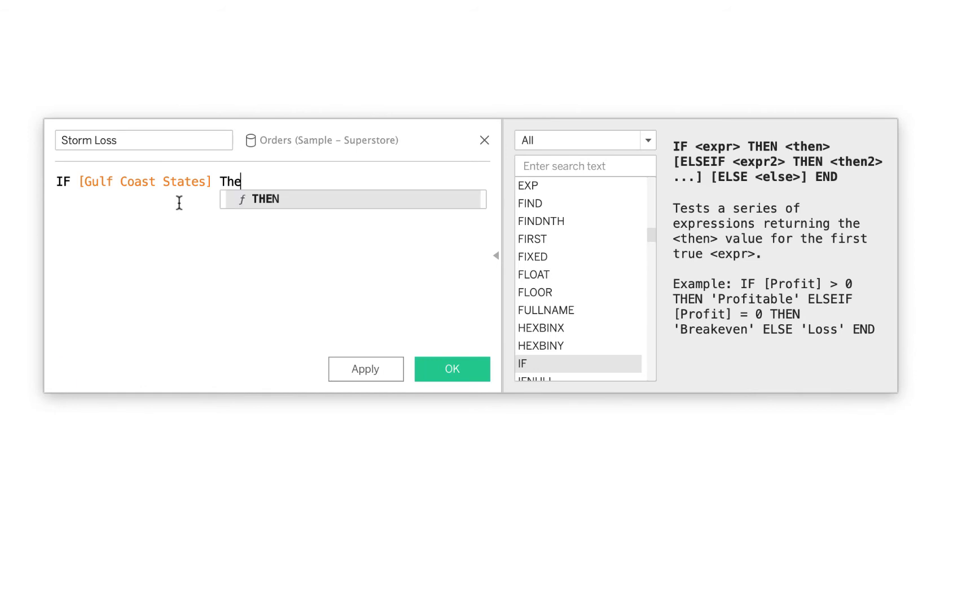
{"action": "key", "text": "Return"}
{"action": "type", "text": "'"}
{"action": "key", "text": "Return"}
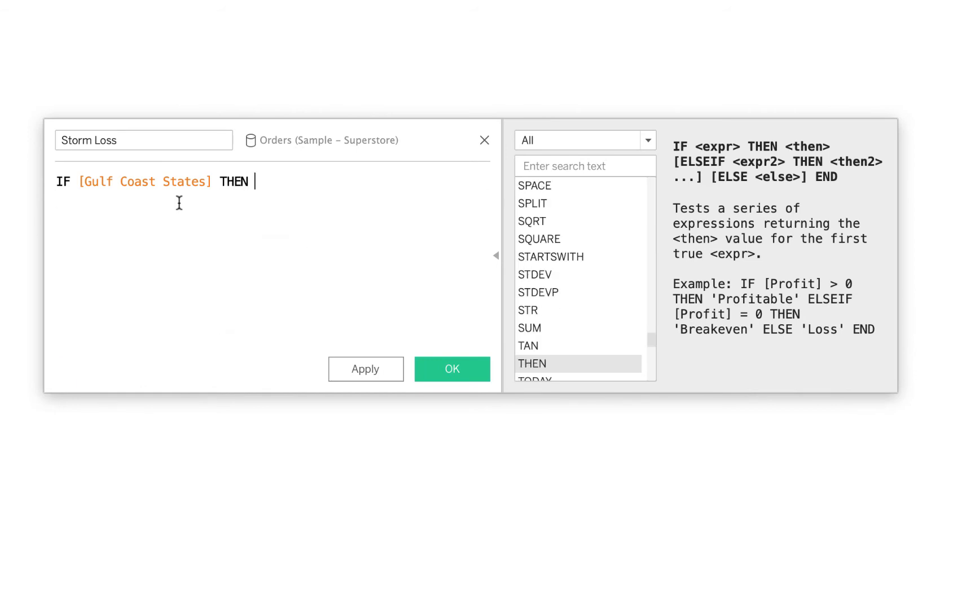
Complete the Storm Loss formula with SUM([Sales]) * .5 END
{"action": "type", "text": "Sum"}
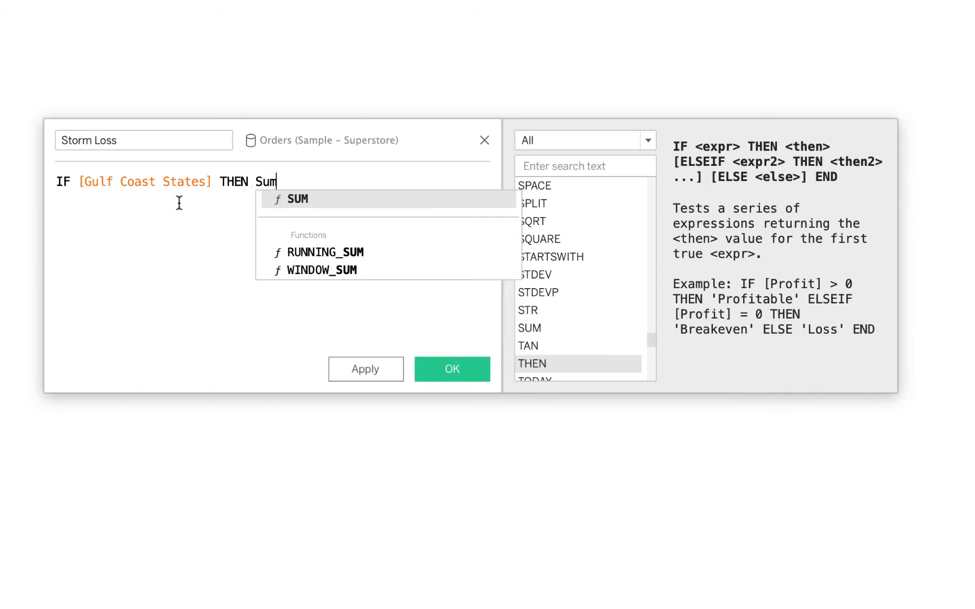
{"action": "key", "text": "Return"}
{"action": "type", "text": "Sal"}
{"action": "key", "text": "Return"}
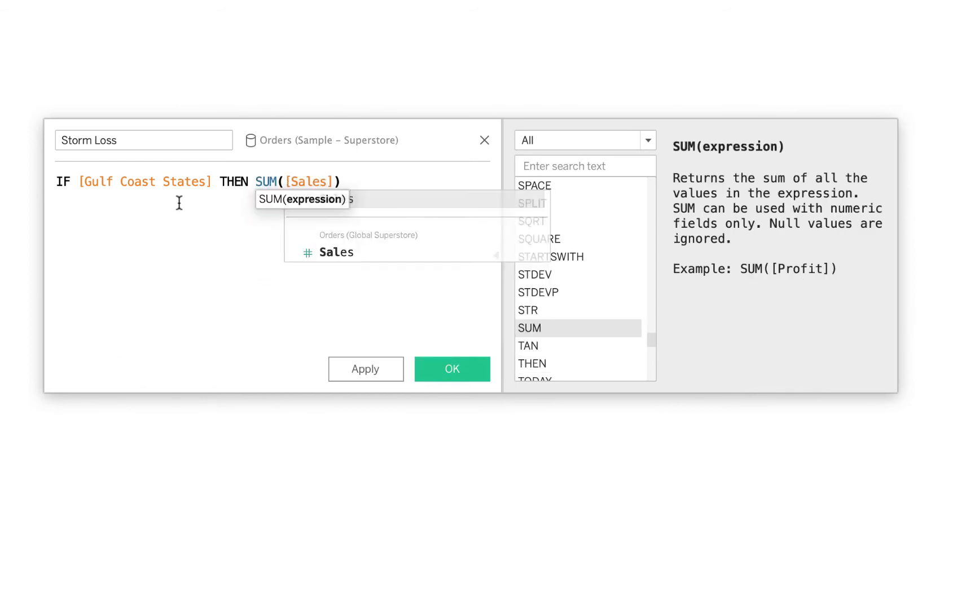
{"action": "key", "text": "Right"}
{"action": "type", "text": "* .5"}
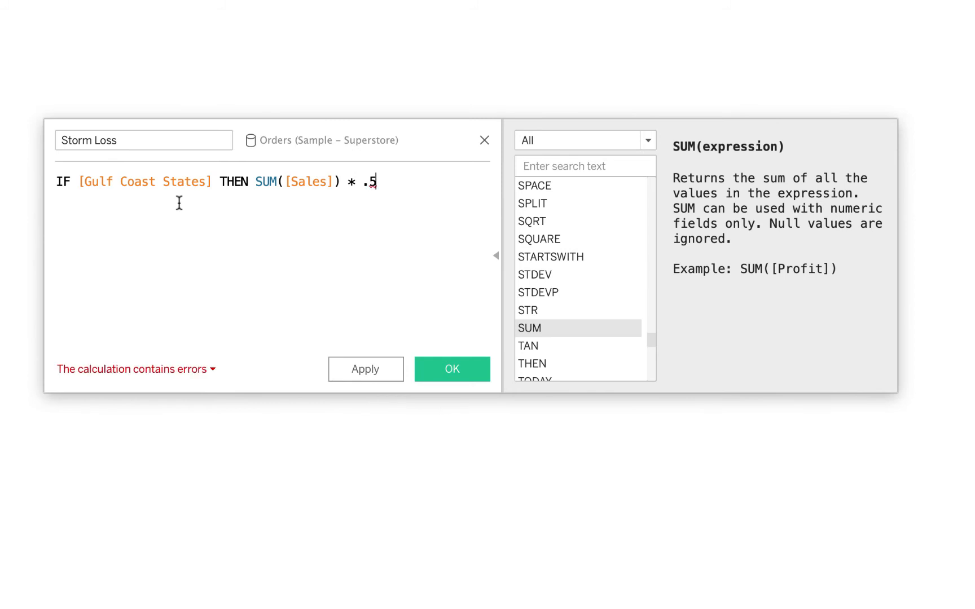
{"action": "type", "text": " End"}
{"action": "key", "text": "Return"}
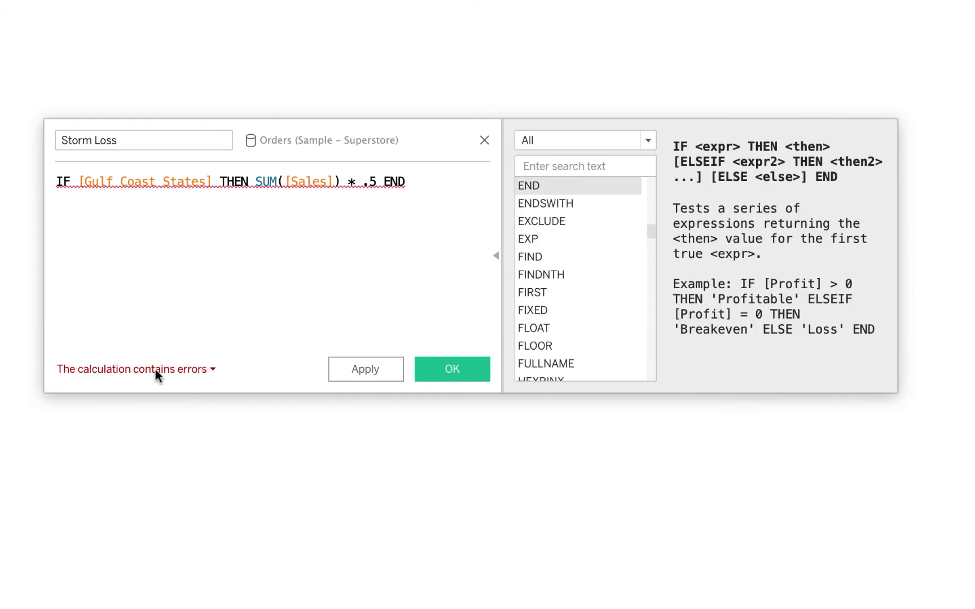
Check the calculation error and wrap the set condition in an aggregate, making it Min([Gulf Coast States])
{"action": "left_click", "coordinate": [165, 372]}
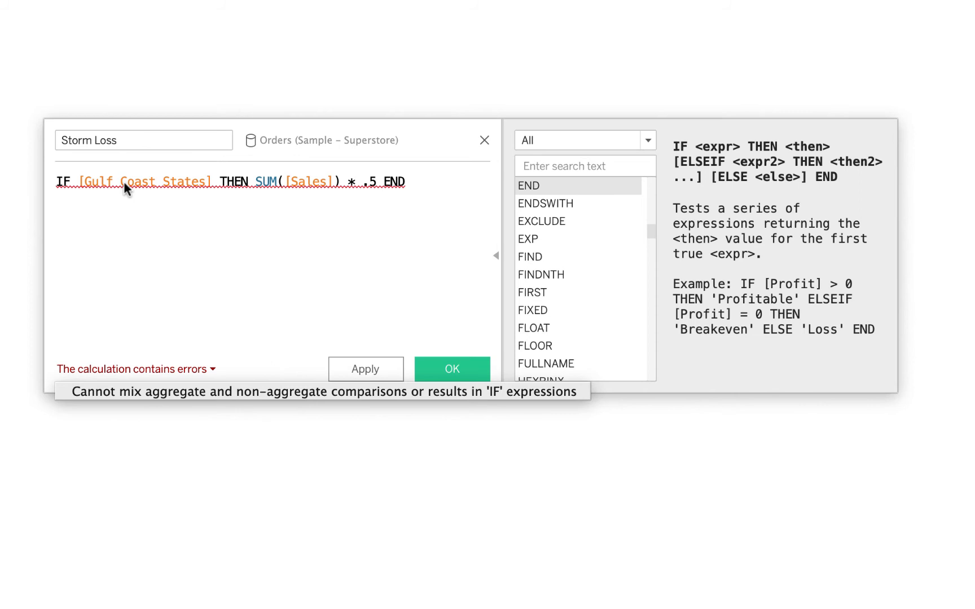
{"action": "left_click", "coordinate": [79, 181]}
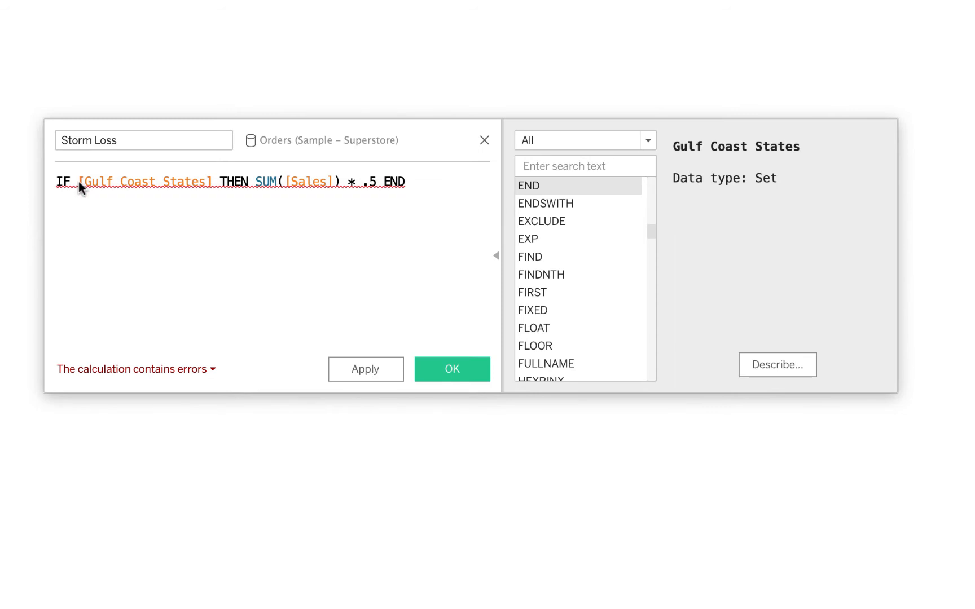
{"action": "type", "text": "Min("}
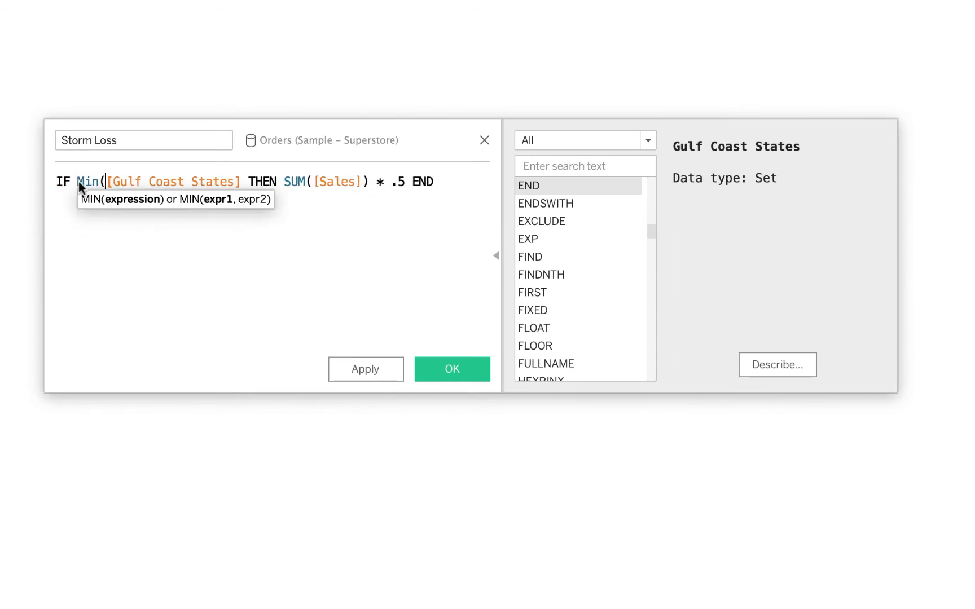
{"action": "key", "text": "Right"}
{"action": "key", "text": "Right"}
{"action": "key", "text": "Right"}
{"action": "key", "text": "Right"}
{"action": "key", "text": "Right"}
{"action": "key", "text": "Right"}
{"action": "key", "text": "Right"}
{"action": "key", "text": "Right"}
{"action": "key", "text": "Right"}
{"action": "key", "text": "Right"}
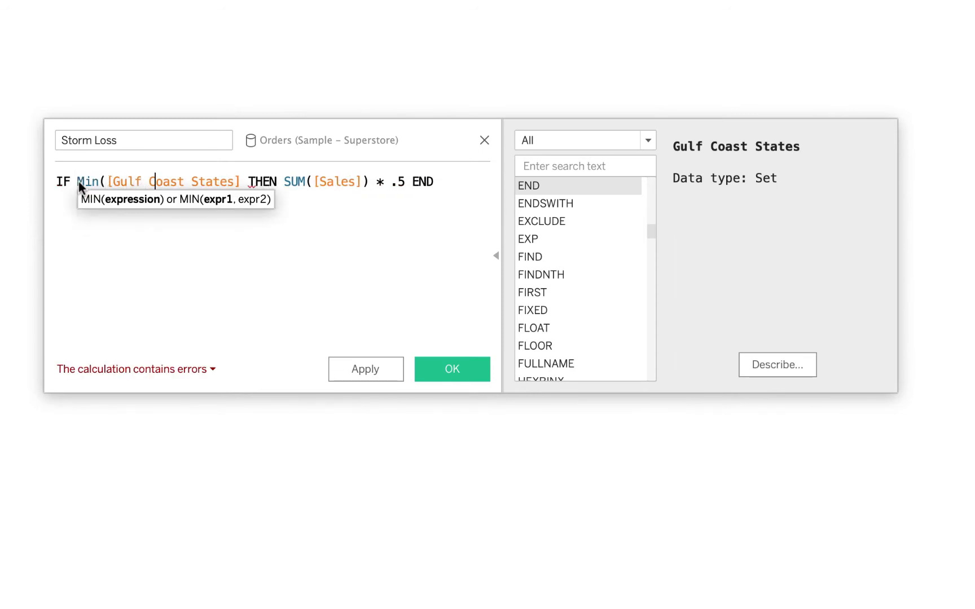
{"action": "key", "text": "Right"}
{"action": "key", "text": "Right"}
{"action": "key", "text": "Right"}
{"action": "key", "text": "Right"}
{"action": "key", "text": "Right"}
{"action": "key", "text": "Right"}
{"action": "key", "text": "Right"}
{"action": "key", "text": "Right"}
{"action": "key", "text": "Right"}
{"action": "type", "text": ")"}
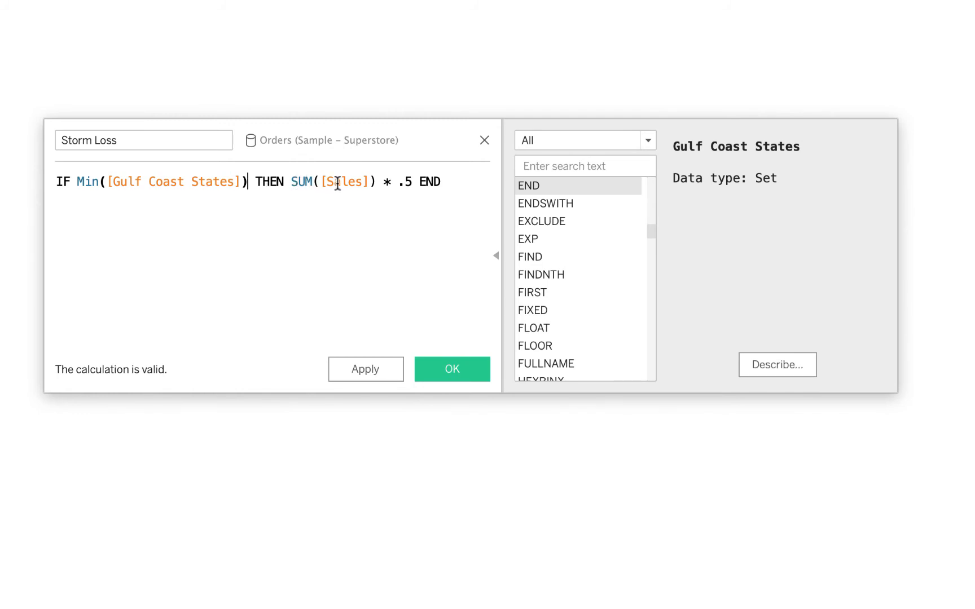
Review the SUM([Sales]) * .5 part of the formula and save the Storm Loss calculated field
{"action": "left_click_drag", "start_coordinate": [412, 181], "coordinate": [287, 186]}
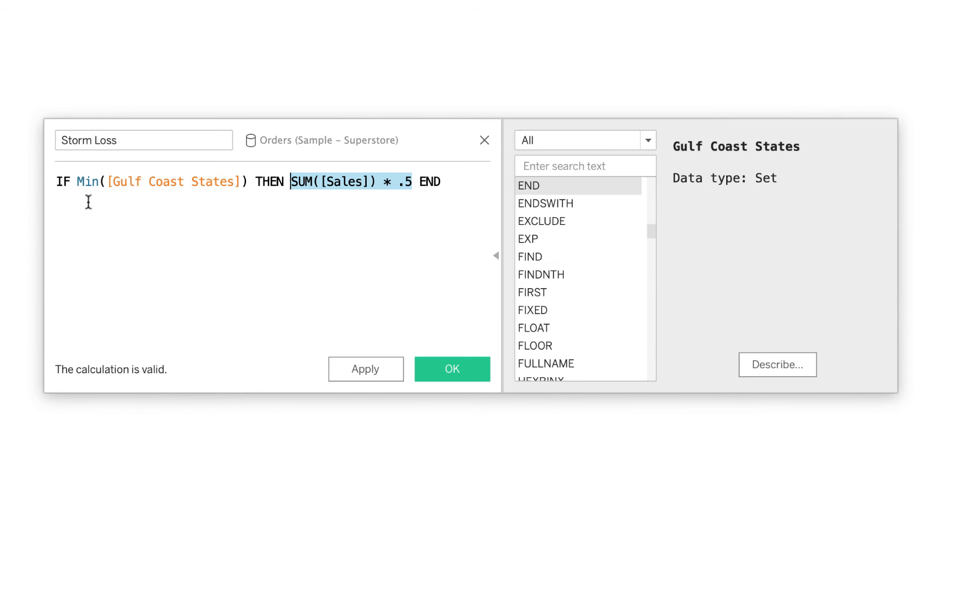
{"action": "left_click", "coordinate": [276, 265]}
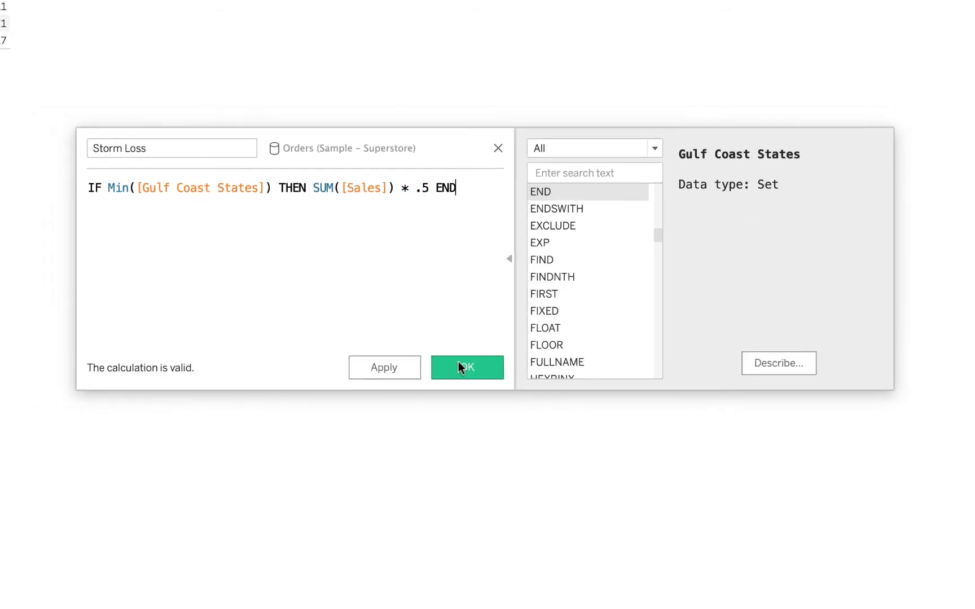
{"action": "left_click", "coordinate": [462, 368]}
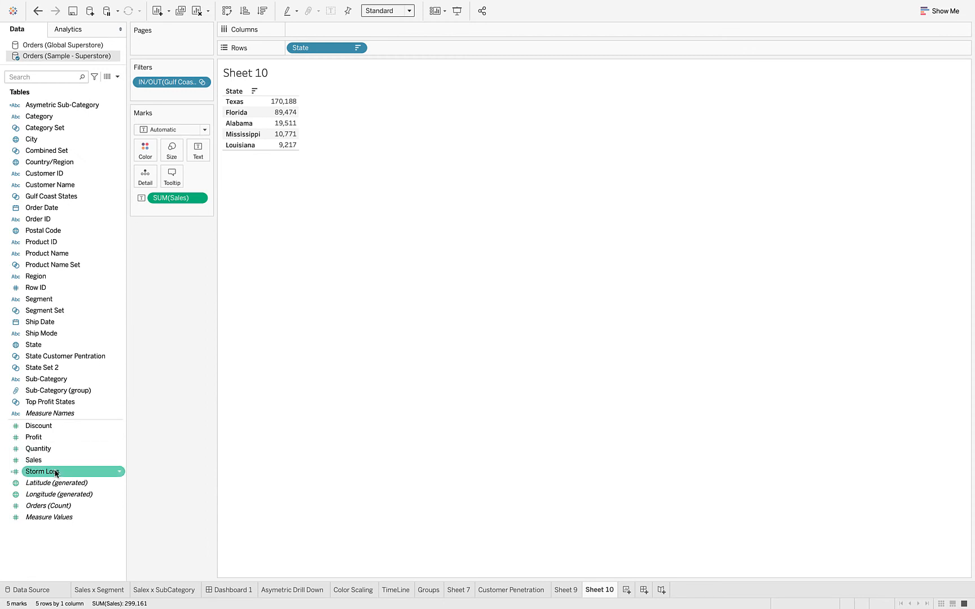
Add Measure Values to the table and include Storm Loss as a column beside Sales
{"action": "double_click", "coordinate": [50, 518]}
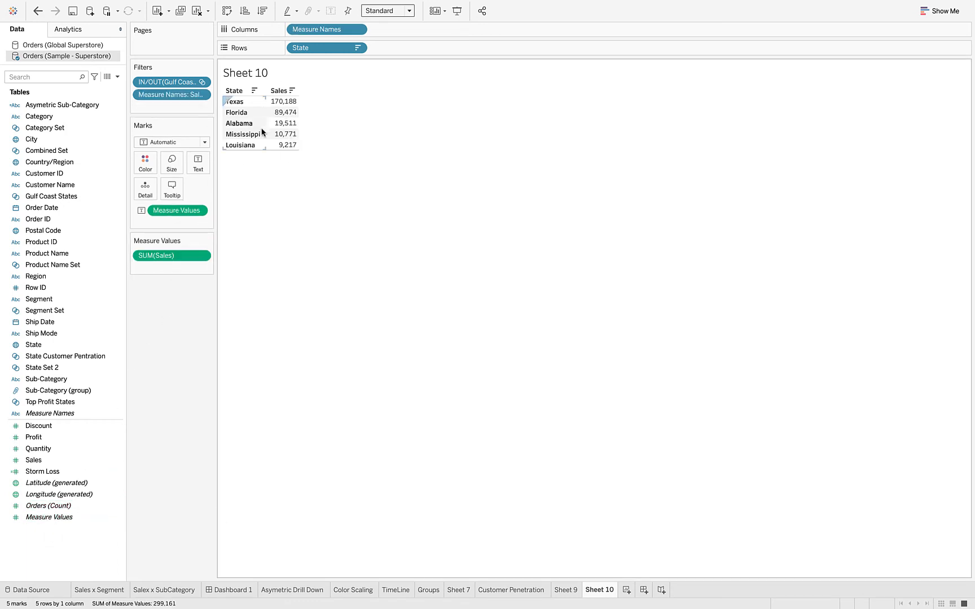
{"action": "left_click_drag", "start_coordinate": [47, 470], "coordinate": [199, 161]}
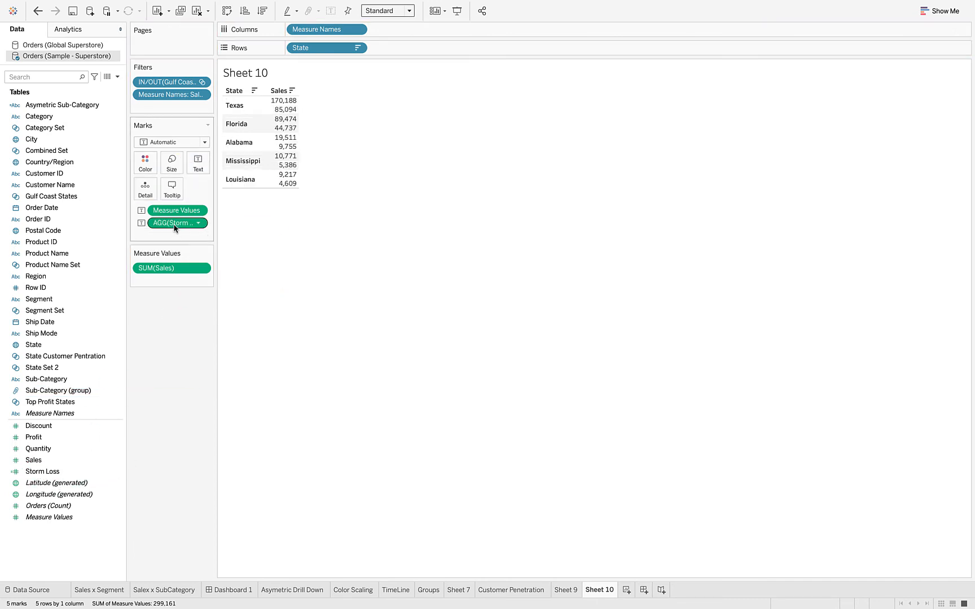
{"action": "left_click_drag", "start_coordinate": [173, 224], "coordinate": [161, 285]}
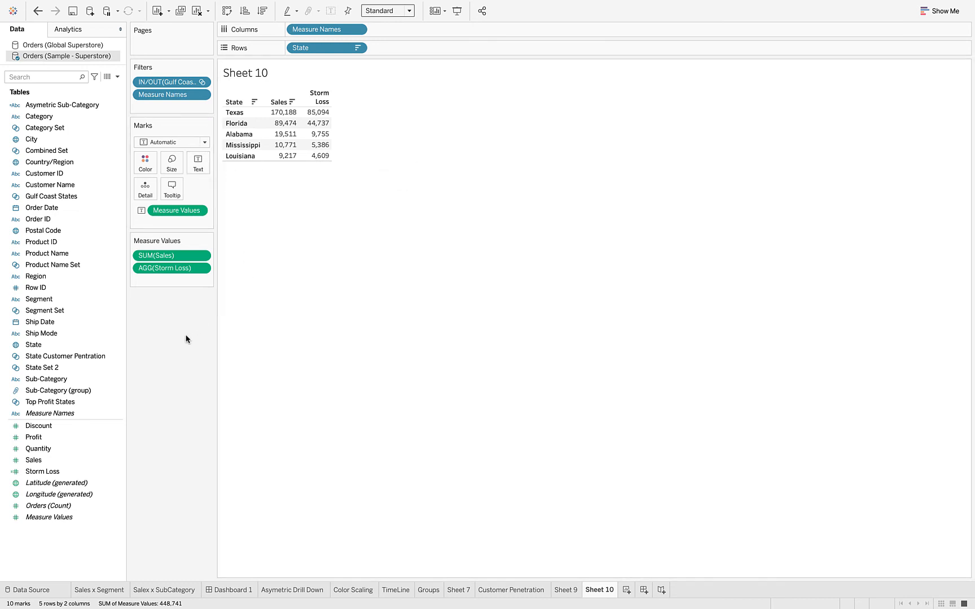
Show column grand totals for Sales and Storm Loss in the state table
{"action": "mouse_move", "coordinate": [317, 4]}
{"action": "left_click", "coordinate": [263, 6]}
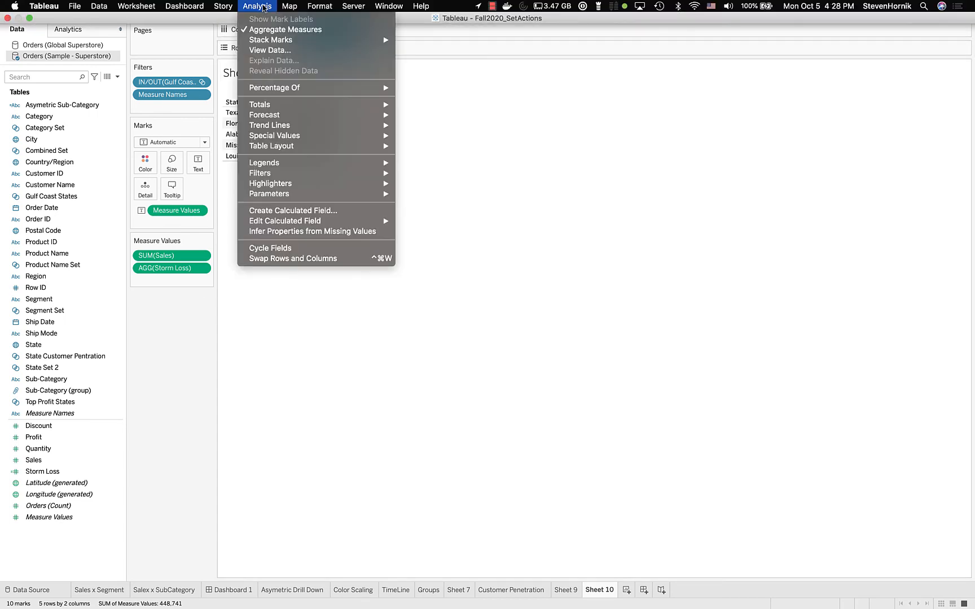
{"action": "mouse_move", "coordinate": [285, 106]}
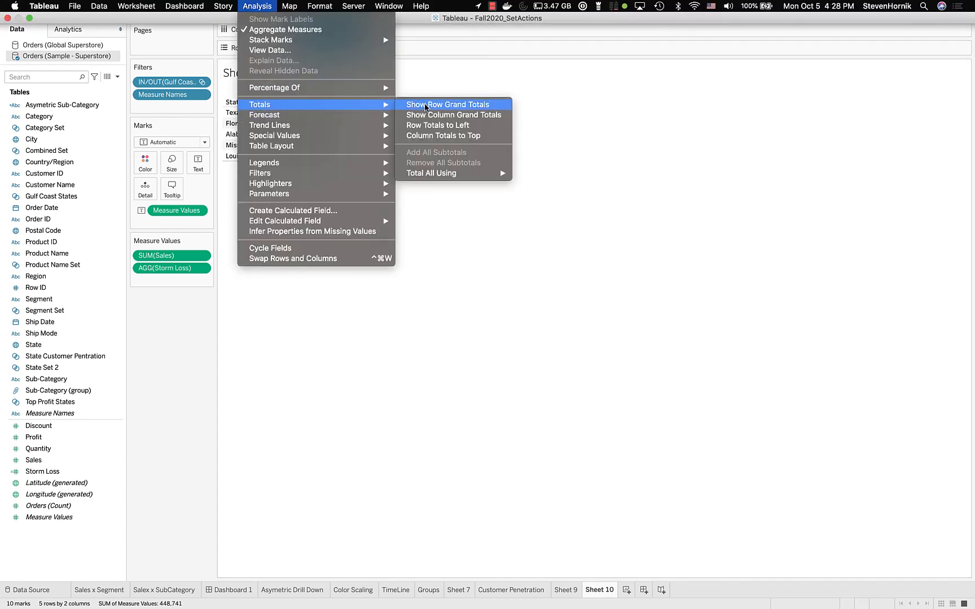
{"action": "left_click", "coordinate": [430, 116]}
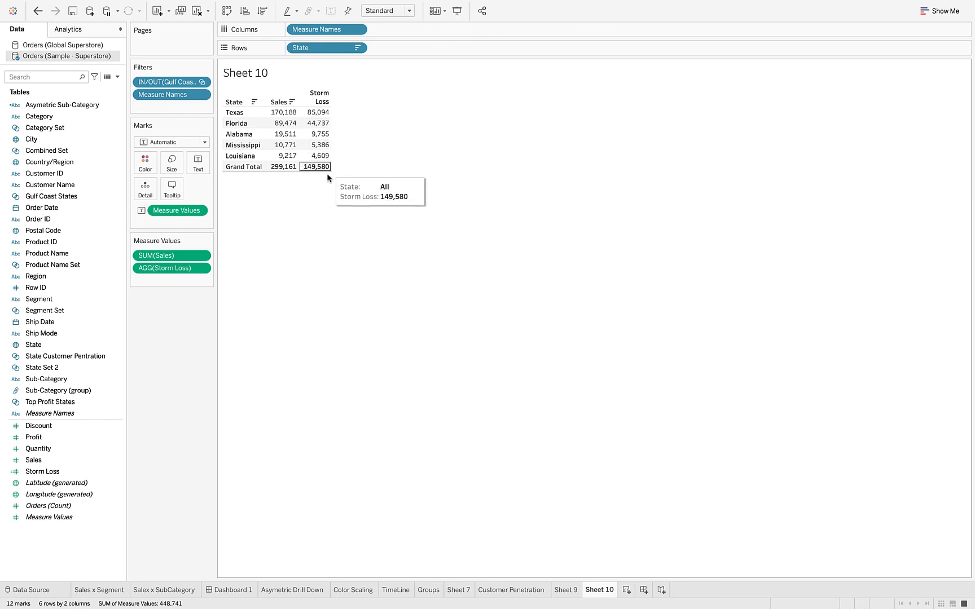
Rename Sheet 10 as "Assuming 50% Loss from Storm on Sales"
{"action": "double_click", "coordinate": [599, 589]}
{"action": "double_click", "coordinate": [599, 590]}
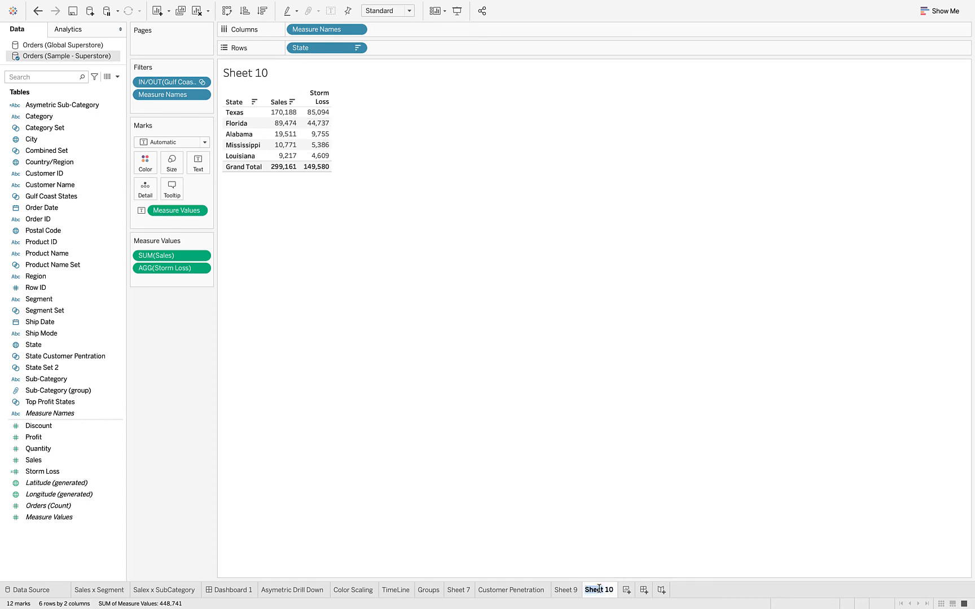
{"action": "triple_click", "coordinate": [599, 590]}
{"action": "type", "text": "Assu"}
{"action": "type", "text": "n"}
{"action": "type", "text": "ing "}
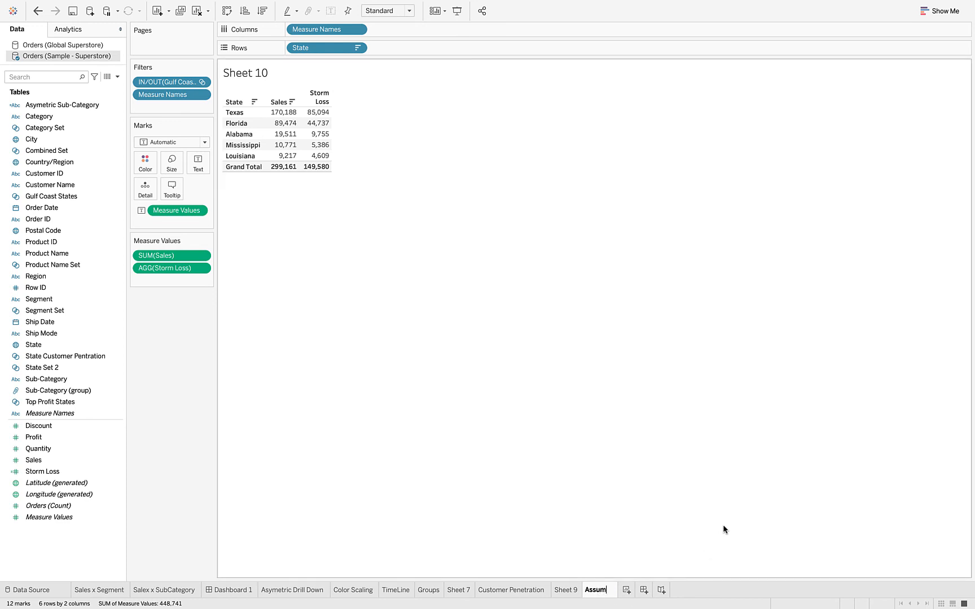
{"action": "type", "text": "50% Loss fro S"}
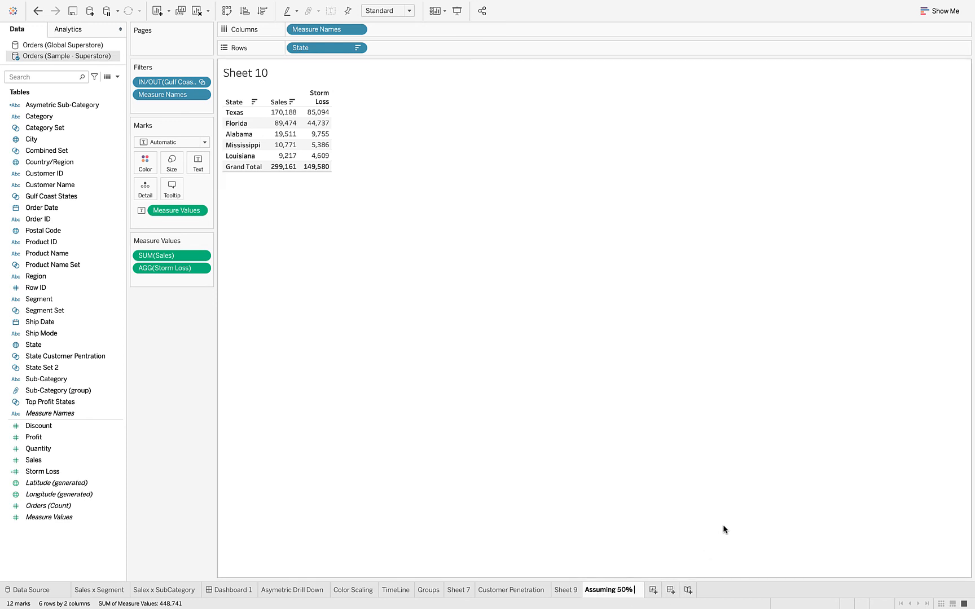
{"action": "key", "text": "BackSpace"}
{"action": "key", "text": "BackSpace"}
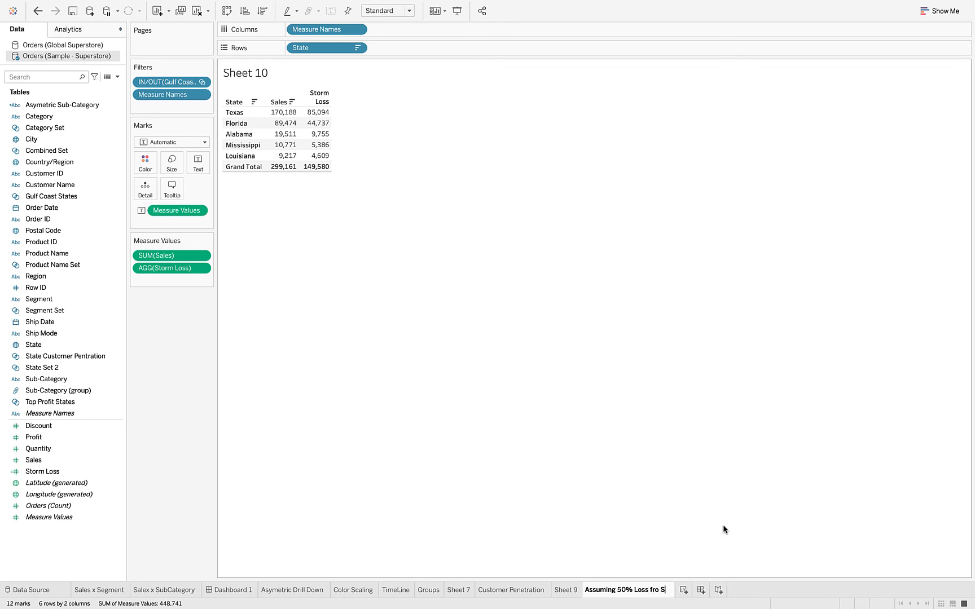
{"action": "type", "text": "m Storm on Sales"}
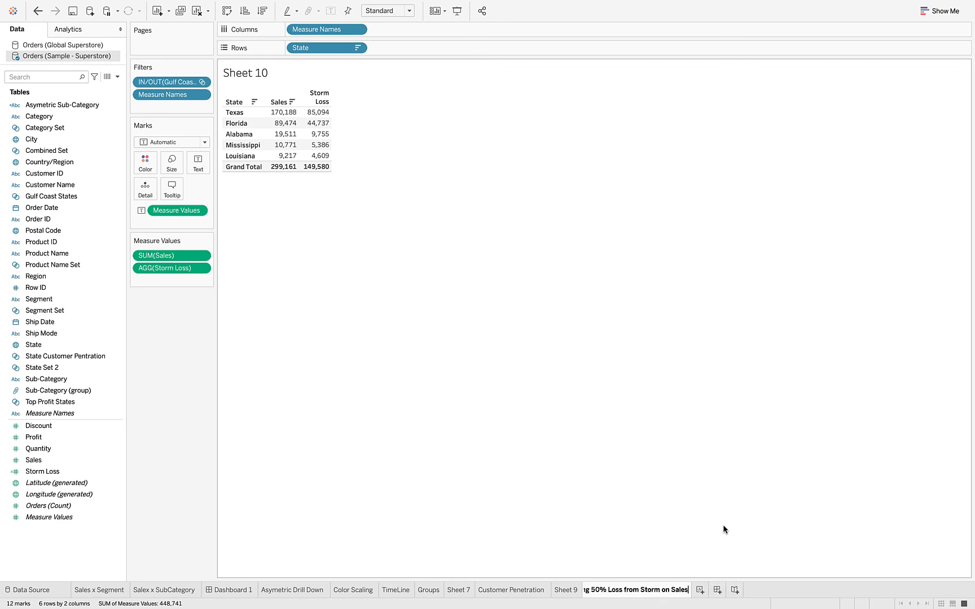
{"action": "key", "text": "Return"}
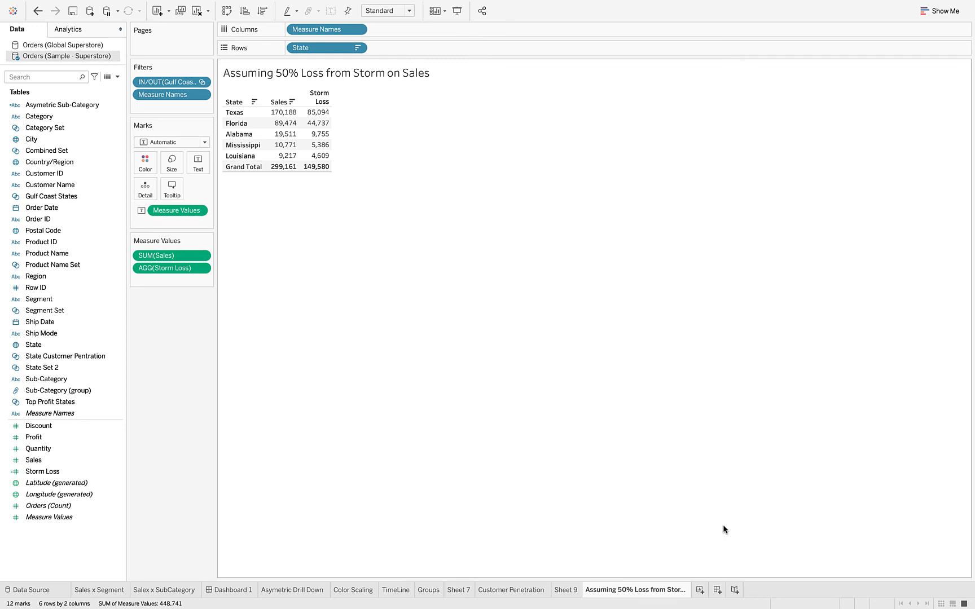
{"action": "left_click_drag", "start_coordinate": [264, 107], "coordinate": [252, 170]}
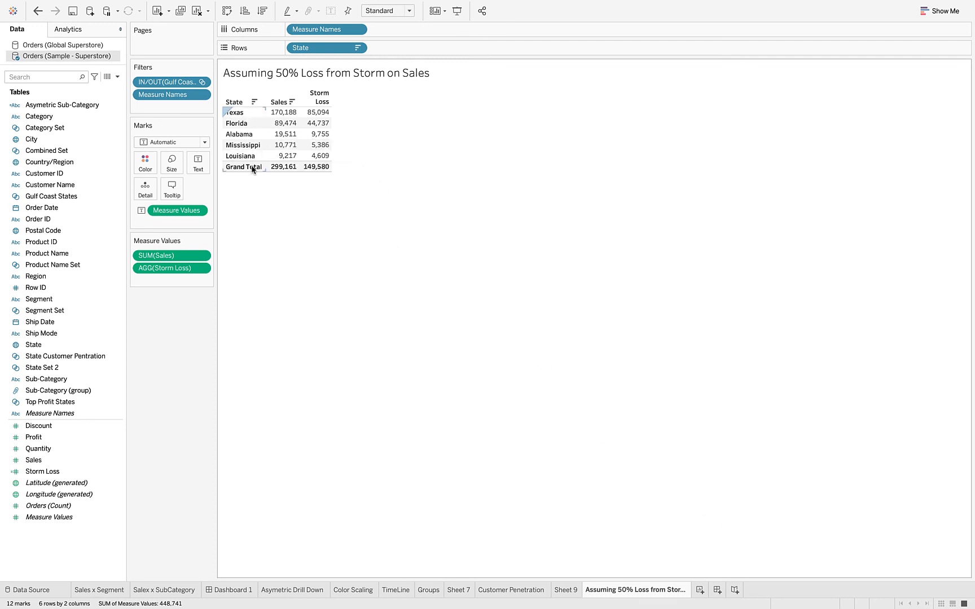